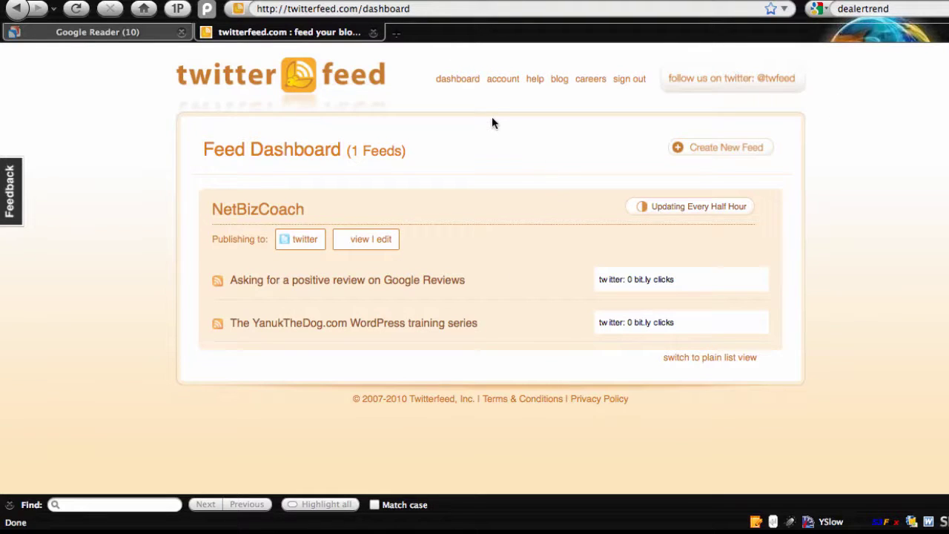
{"action": "left_click", "coordinate": [701, 149]}
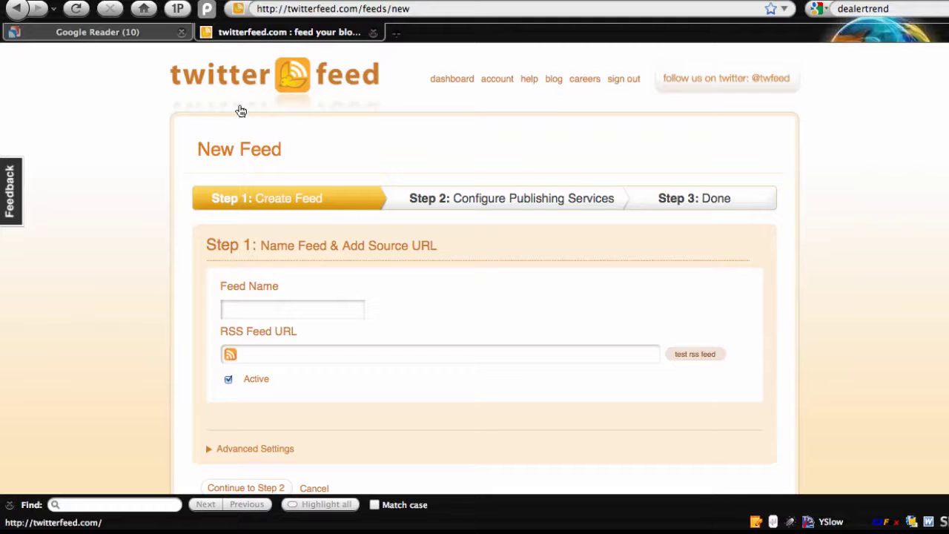
{"action": "left_click", "coordinate": [260, 314]}
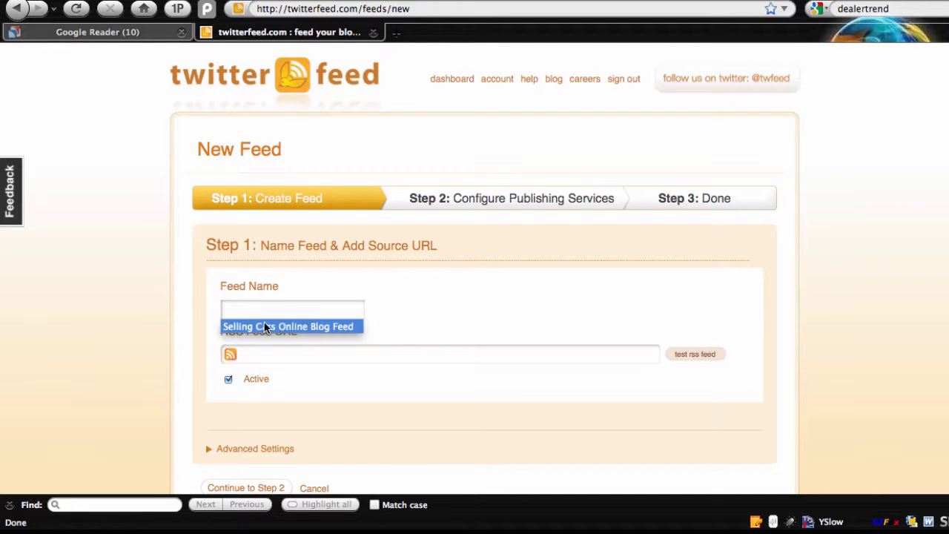
{"action": "left_click", "coordinate": [265, 326]}
{"action": "left_click", "coordinate": [291, 353]}
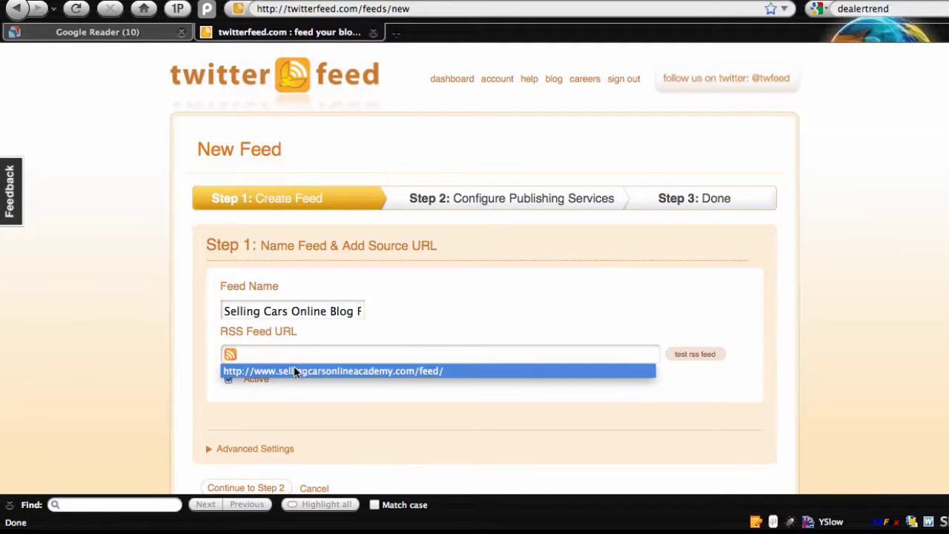
{"action": "left_click", "coordinate": [298, 370]}
{"action": "left_click_drag", "start_coordinate": [508, 357], "coordinate": [230, 360]}
{"action": "left_click", "coordinate": [593, 336]}
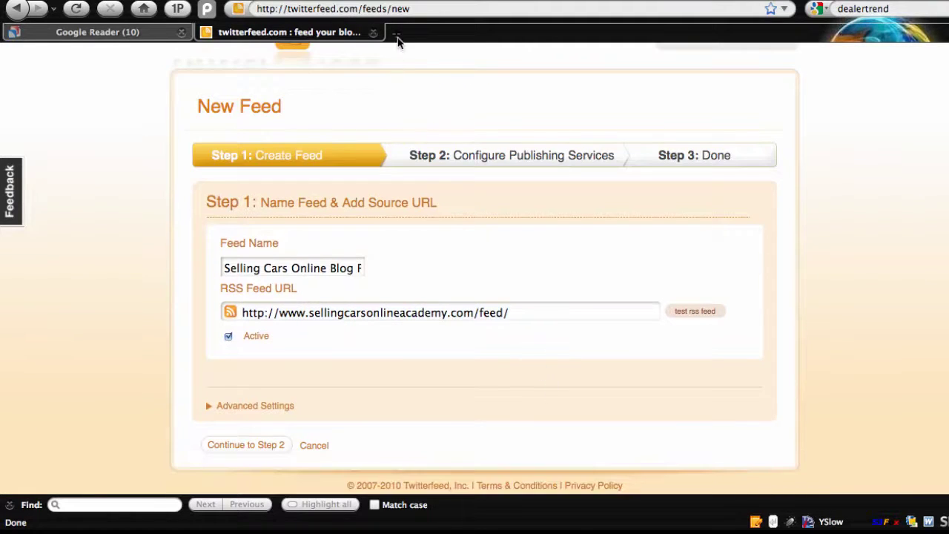
Open the Selling Cars Online Academy website in a separate browser tab and go to its blog page
{"action": "left_click", "coordinate": [397, 33]}
{"action": "type", "text": "s"}
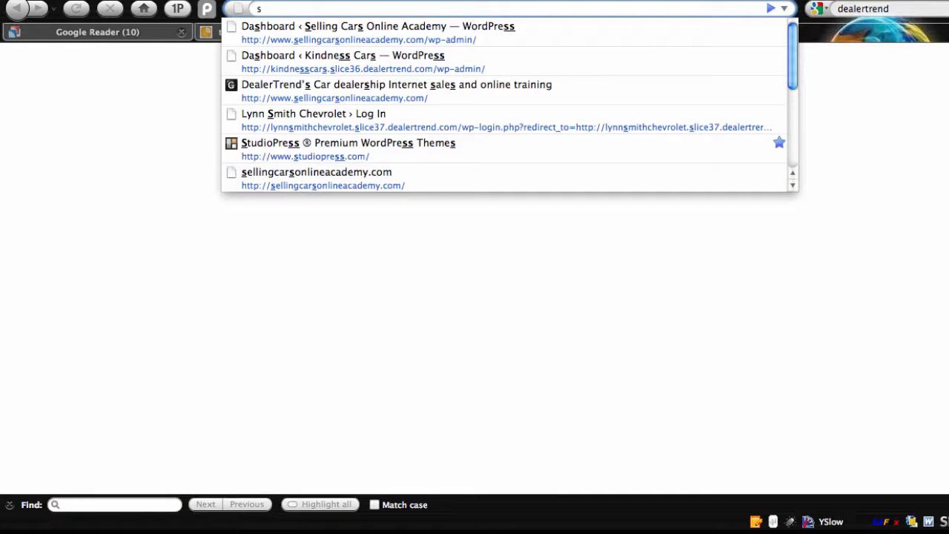
{"action": "key", "text": "Down"}
{"action": "key", "text": "Down"}
{"action": "key", "text": "Down"}
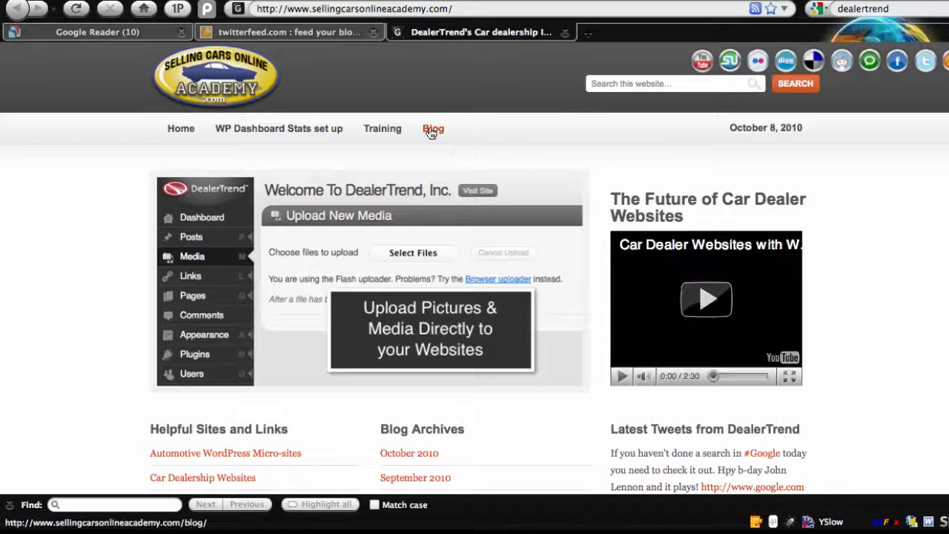
{"action": "left_click", "coordinate": [434, 129]}
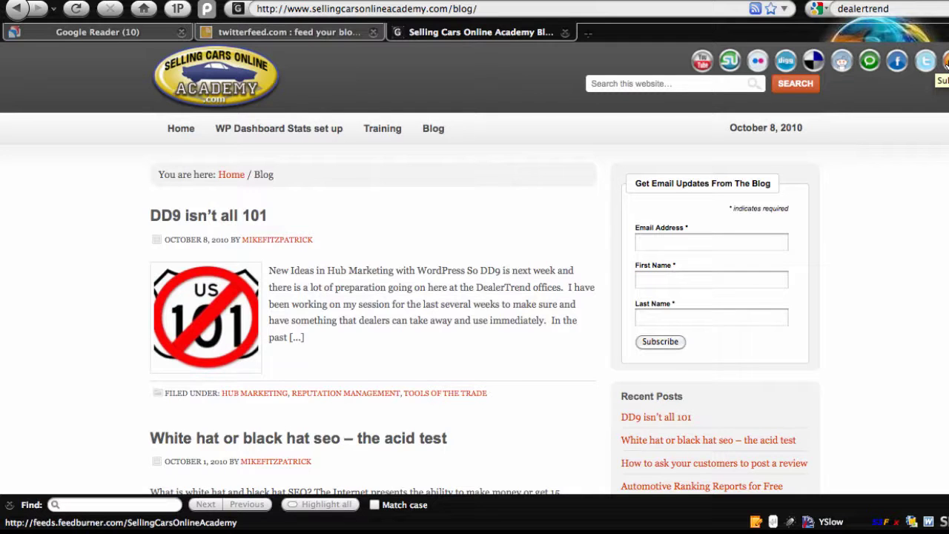
Display the blog's main "Selling Cars Online Academy » Feed" and compare its address with the RSS Feed URL in the twitterfeed form
{"action": "left_click", "coordinate": [755, 8]}
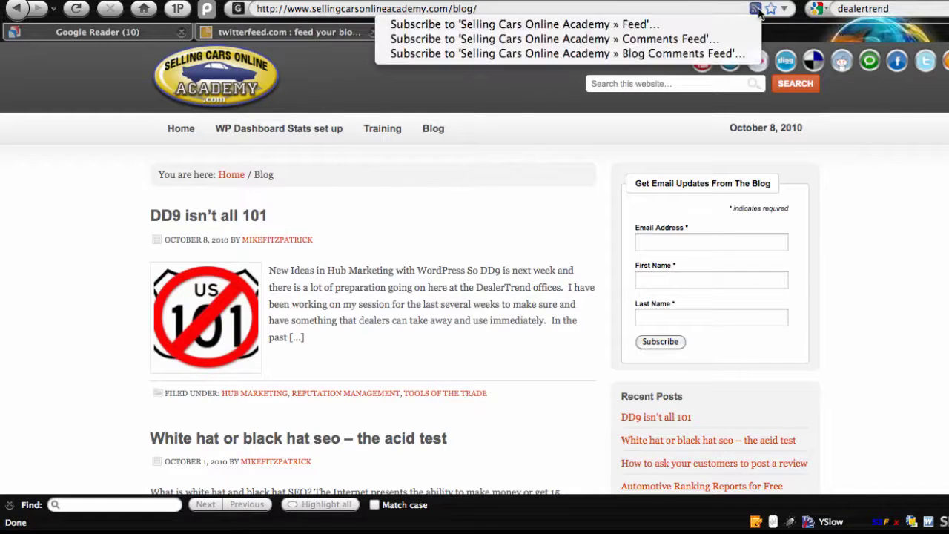
{"action": "left_click", "coordinate": [695, 24]}
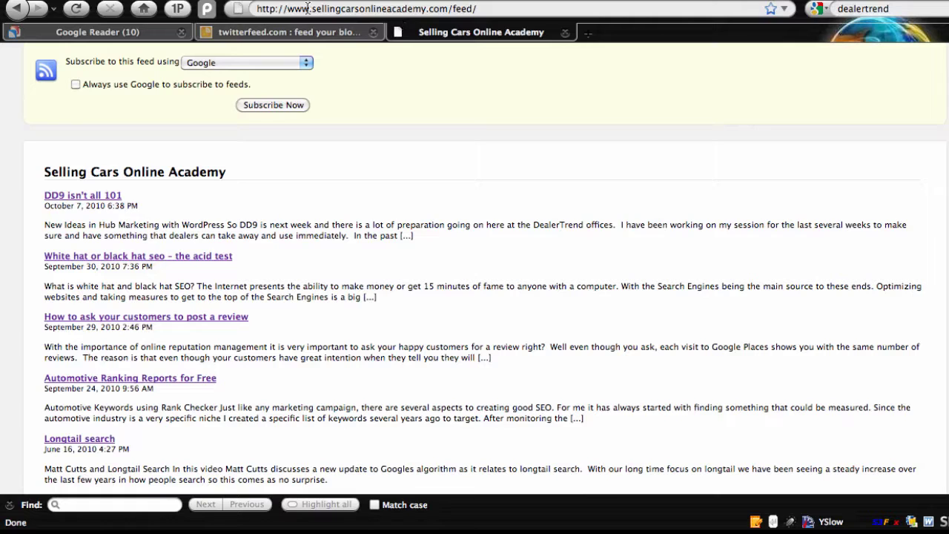
{"action": "left_click", "coordinate": [375, 9]}
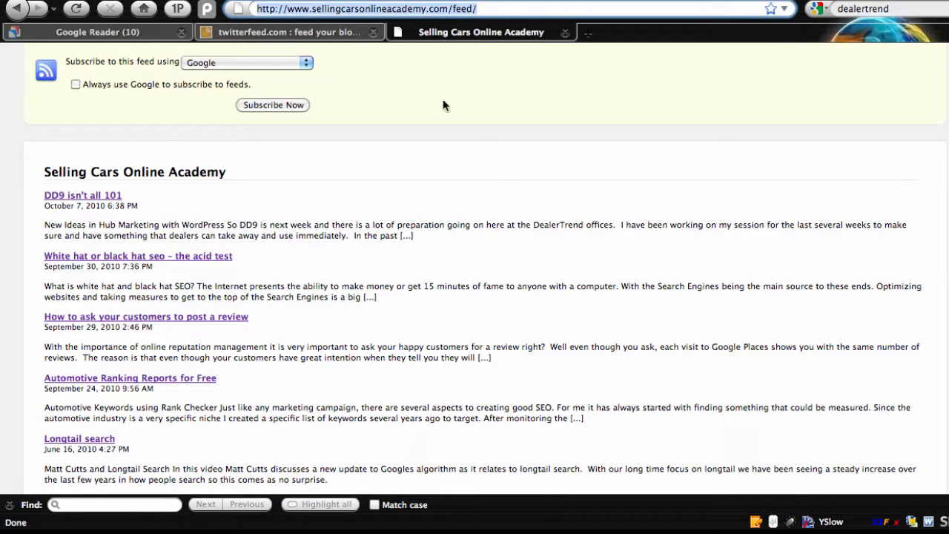
{"action": "left_click", "coordinate": [293, 32]}
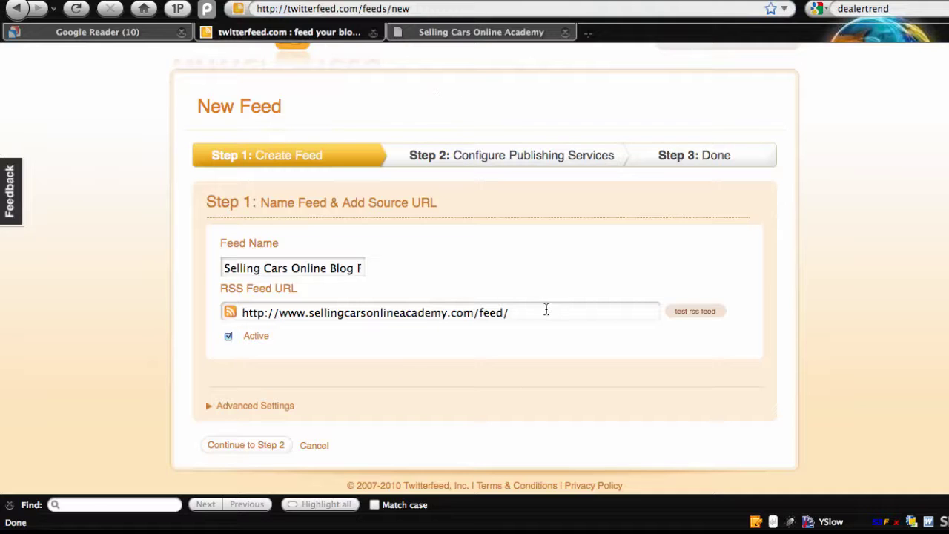
{"action": "left_click_drag", "start_coordinate": [546, 309], "coordinate": [232, 312]}
{"action": "left_click", "coordinate": [421, 356]}
Expand the new feed's advanced settings and keep the posting limit at 1 new update at a time
{"action": "left_click", "coordinate": [255, 405]}
{"action": "scroll", "coordinate": [311, 374], "scroll_direction": "down", "scroll_amount": 3}
{"action": "scroll", "coordinate": [321, 370], "scroll_direction": "down", "scroll_amount": 3}
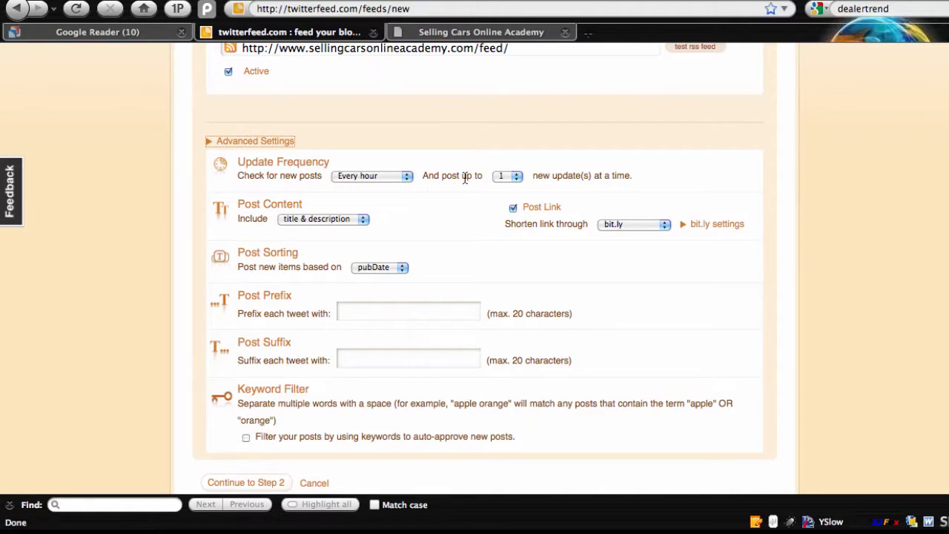
{"action": "left_click", "coordinate": [505, 178]}
{"action": "left_click", "coordinate": [502, 182]}
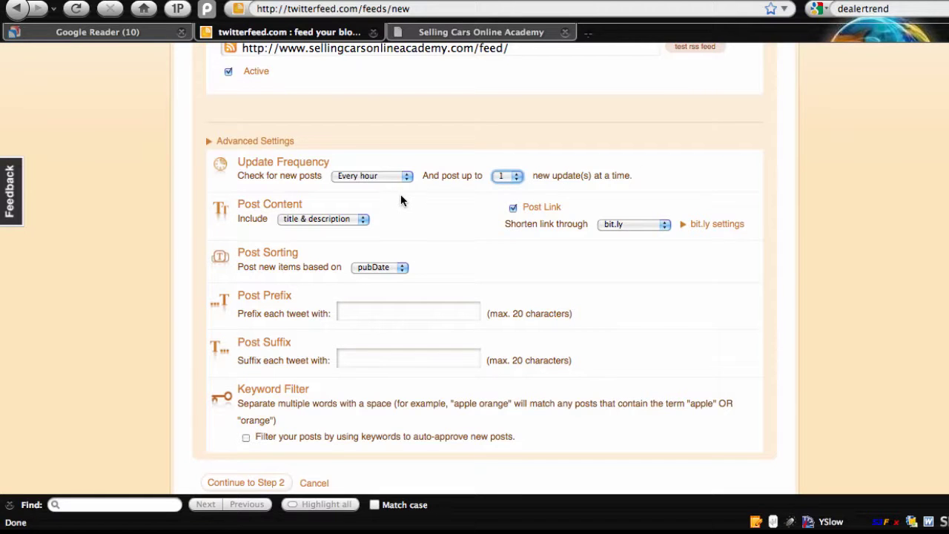
Include the title & description in the post content and continue to the publishing services step
{"action": "scroll", "coordinate": [401, 199], "scroll_direction": "down", "scroll_amount": 1}
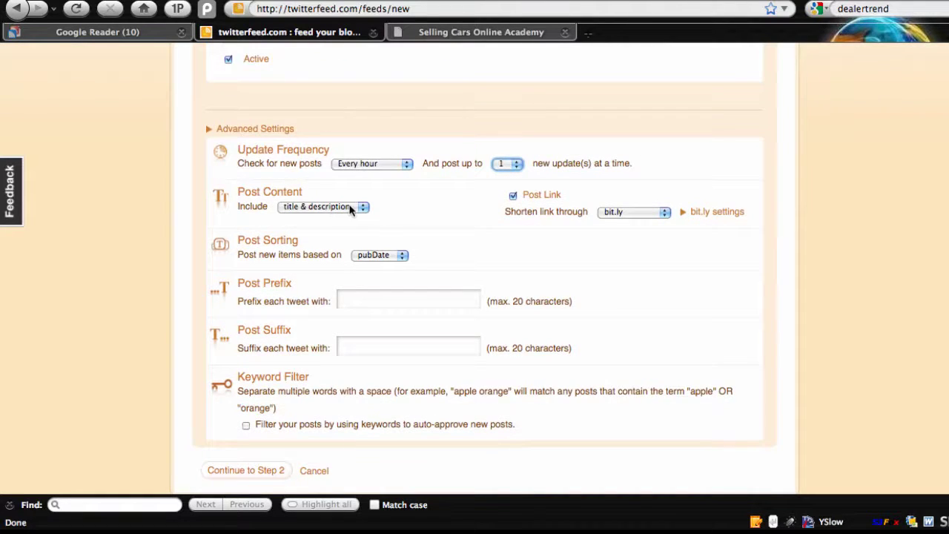
{"action": "left_click", "coordinate": [361, 206]}
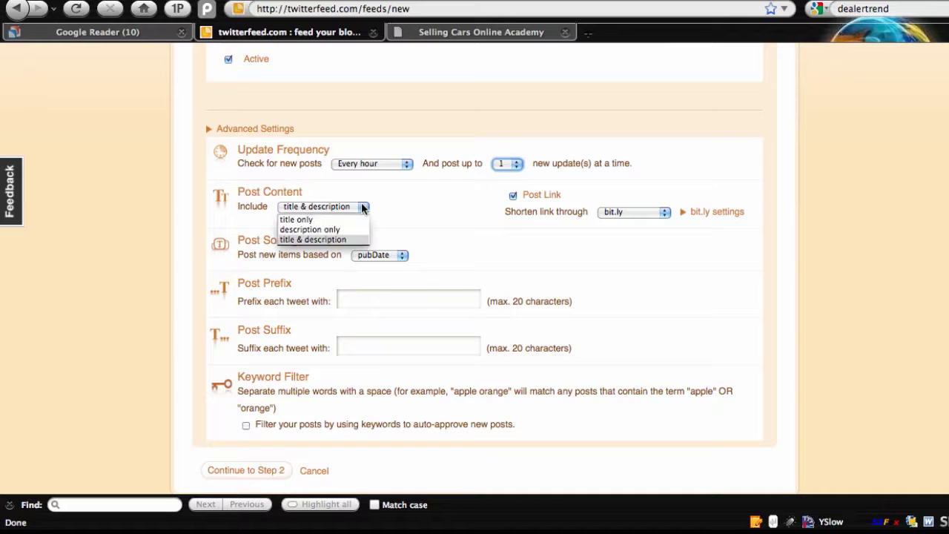
{"action": "left_click", "coordinate": [351, 239]}
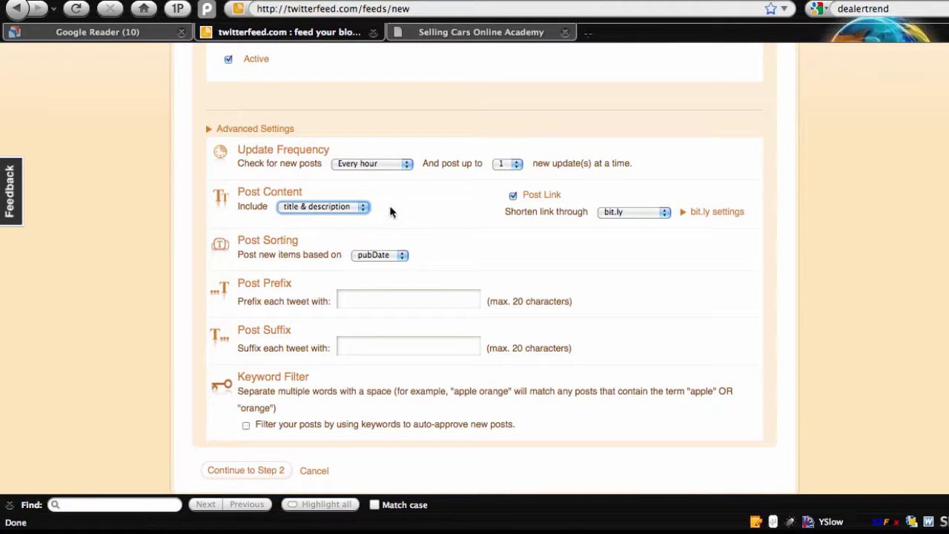
{"action": "scroll", "coordinate": [391, 212], "scroll_direction": "down", "scroll_amount": 2}
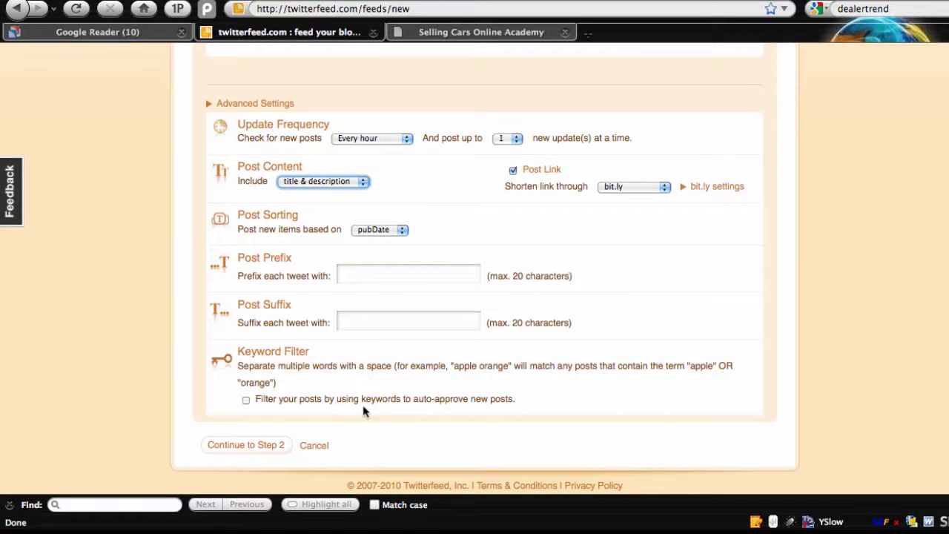
{"action": "left_click", "coordinate": [269, 446]}
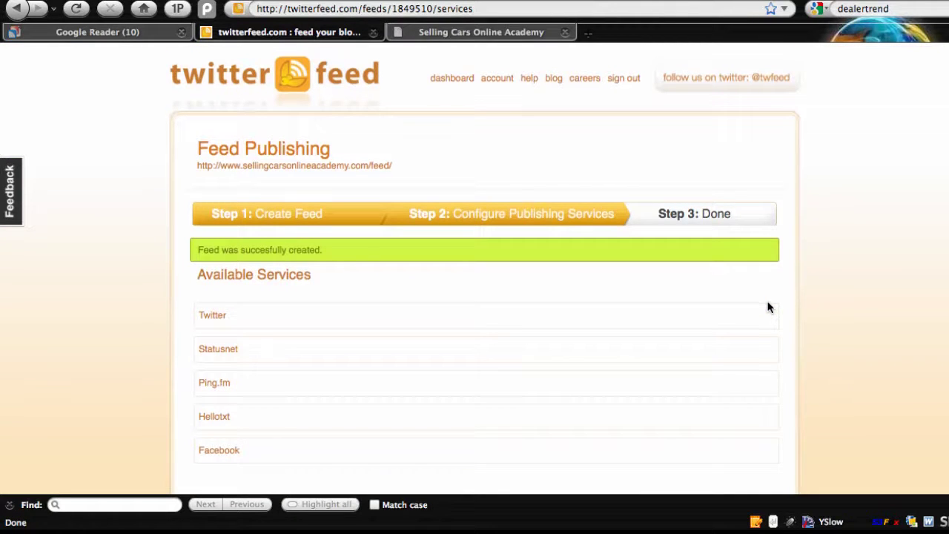
Start a new Twitter service for the feed from the available publishing services
{"action": "scroll", "coordinate": [768, 306], "scroll_direction": "down", "scroll_amount": 2}
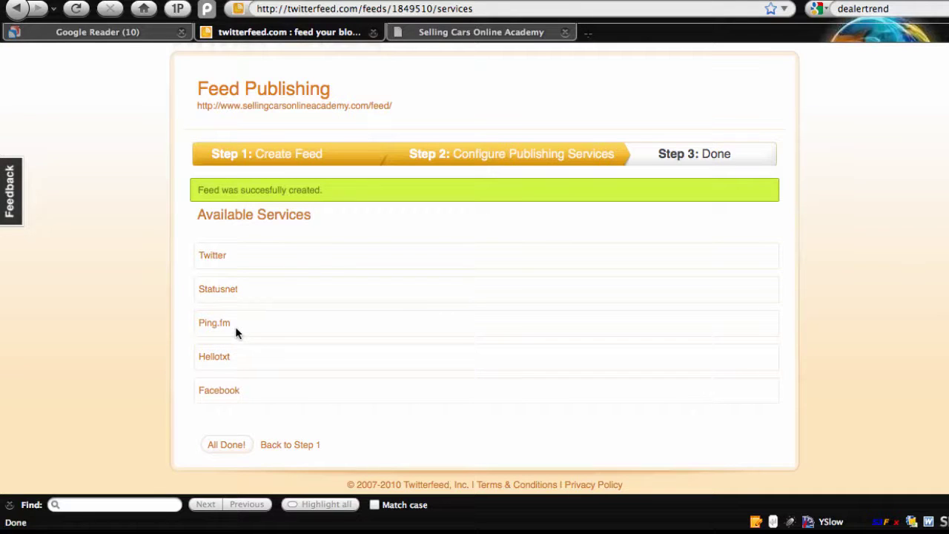
{"action": "left_click", "coordinate": [214, 260]}
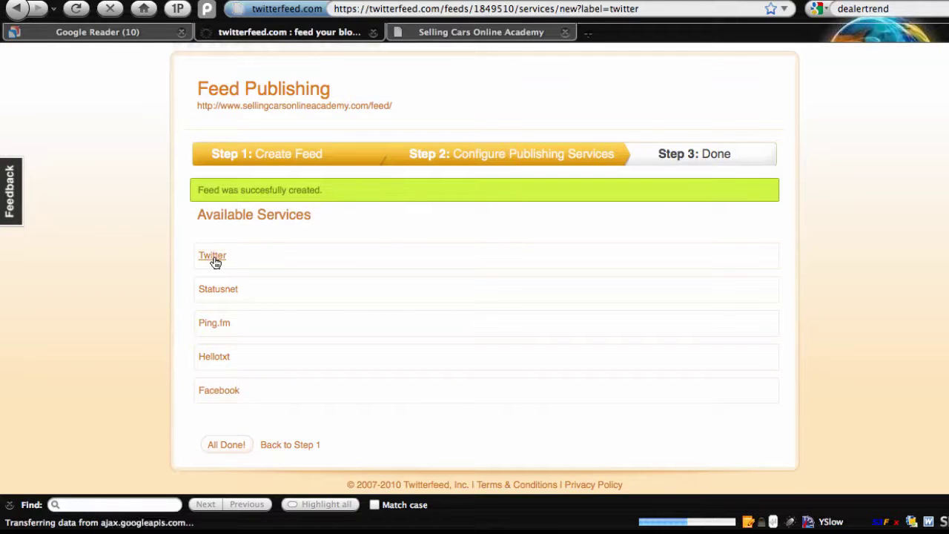
{"action": "scroll", "coordinate": [187, 300], "scroll_direction": "down", "scroll_amount": 2}
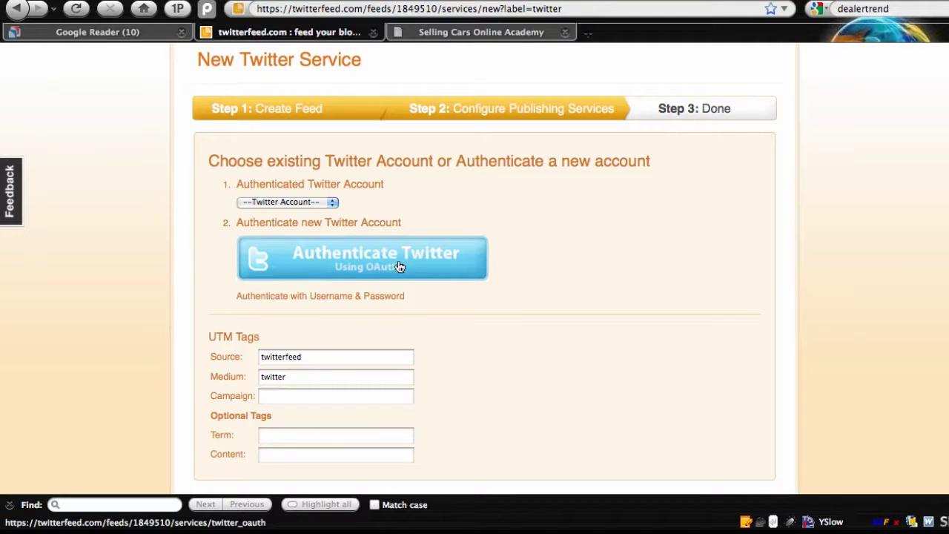
Authenticate Twitter using OAuth, filling in the saved username and password, and allow twitterfeed to access the account
{"action": "left_click", "coordinate": [348, 262]}
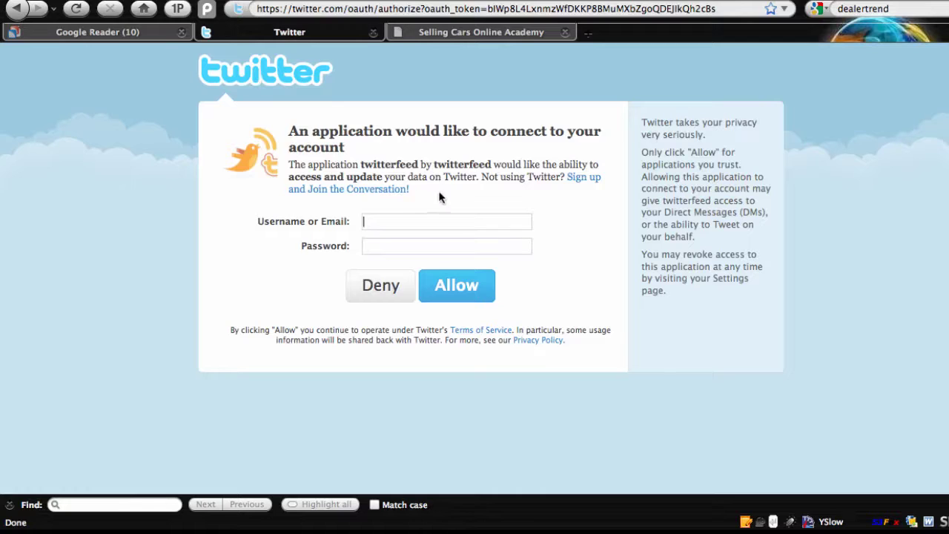
{"action": "left_click", "coordinate": [172, 11]}
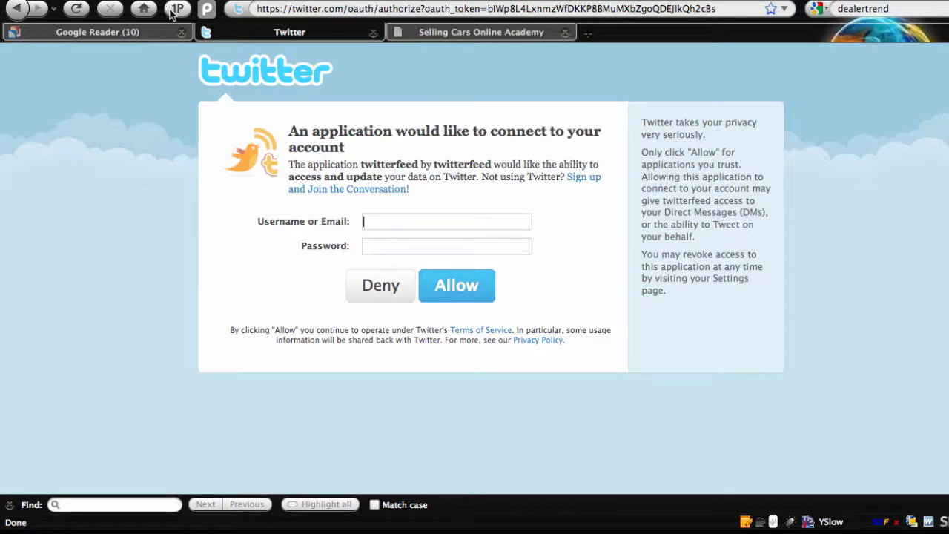
{"action": "left_click", "coordinate": [480, 285]}
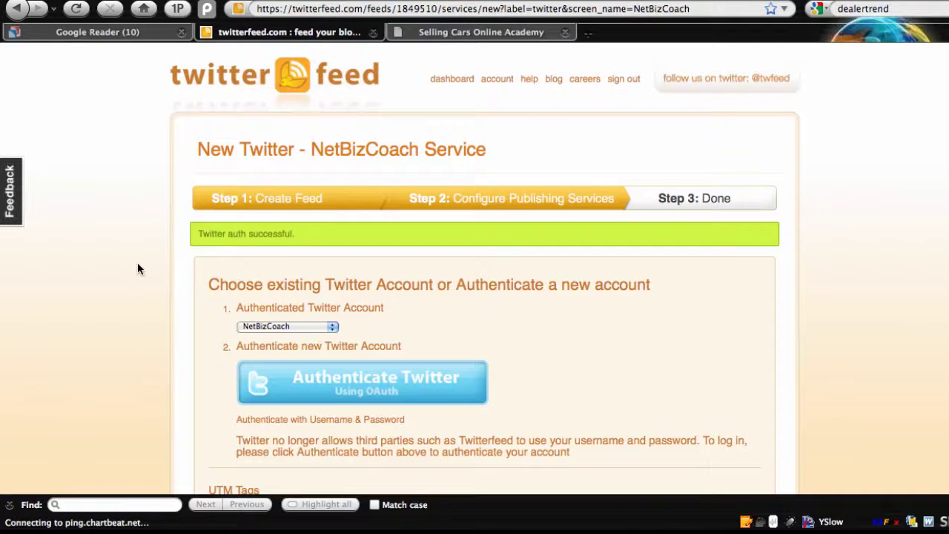
Set the UTM campaign tag to sellingcarsblog, fill in the optional term tag, and create the Twitter service
{"action": "scroll", "coordinate": [138, 267], "scroll_direction": "down", "scroll_amount": 2}
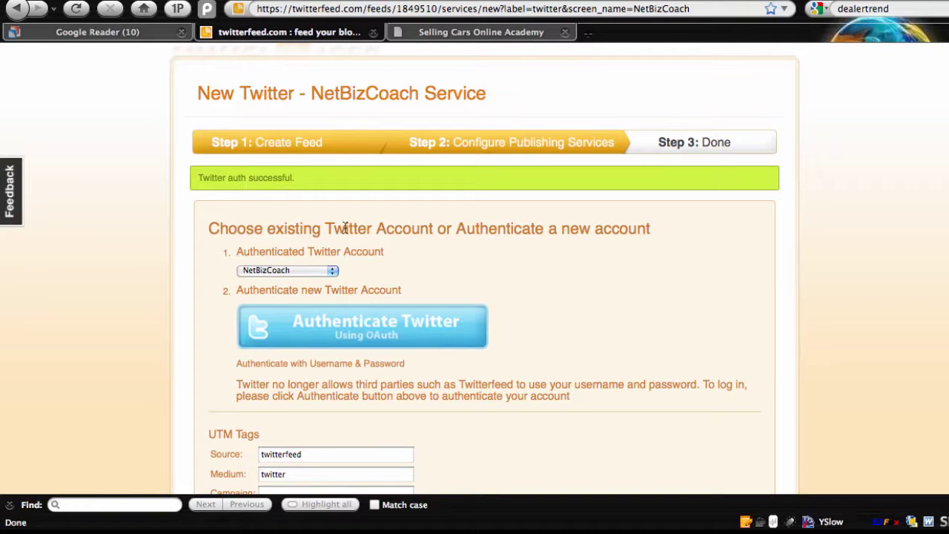
{"action": "scroll", "coordinate": [148, 260], "scroll_direction": "down", "scroll_amount": 5}
{"action": "left_click_drag", "start_coordinate": [148, 261], "coordinate": [227, 269]}
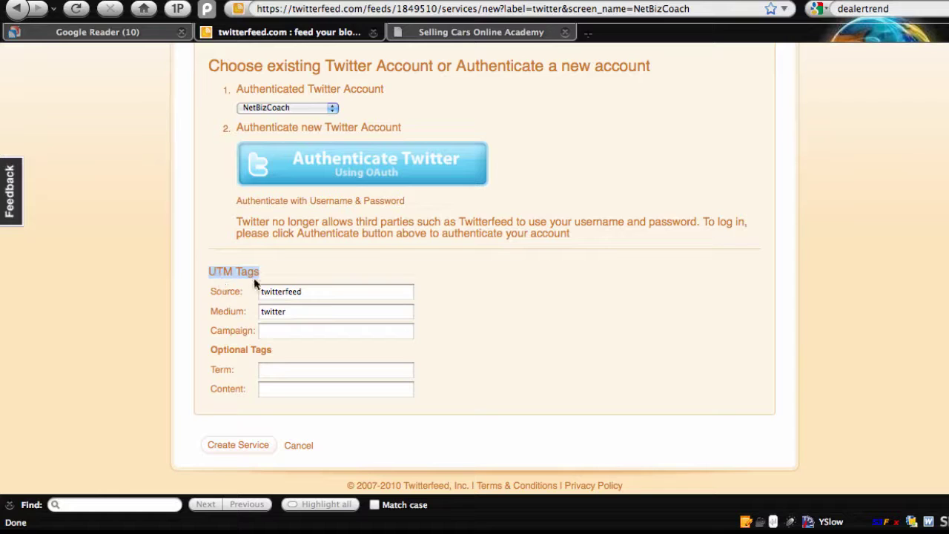
{"action": "left_click", "coordinate": [294, 295]}
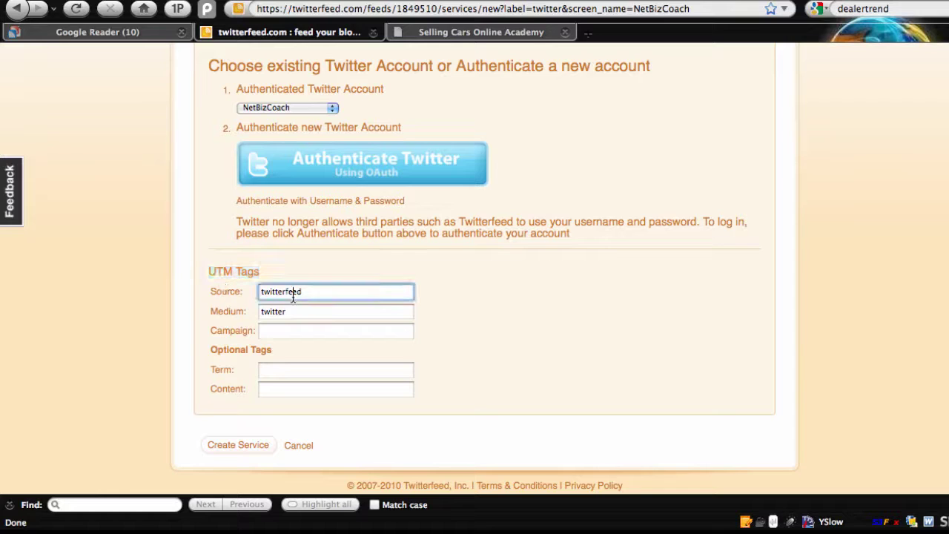
{"action": "left_click", "coordinate": [285, 330]}
{"action": "type", "text": "se"}
{"action": "key", "text": "Down"}
{"action": "key", "text": "Tab"}
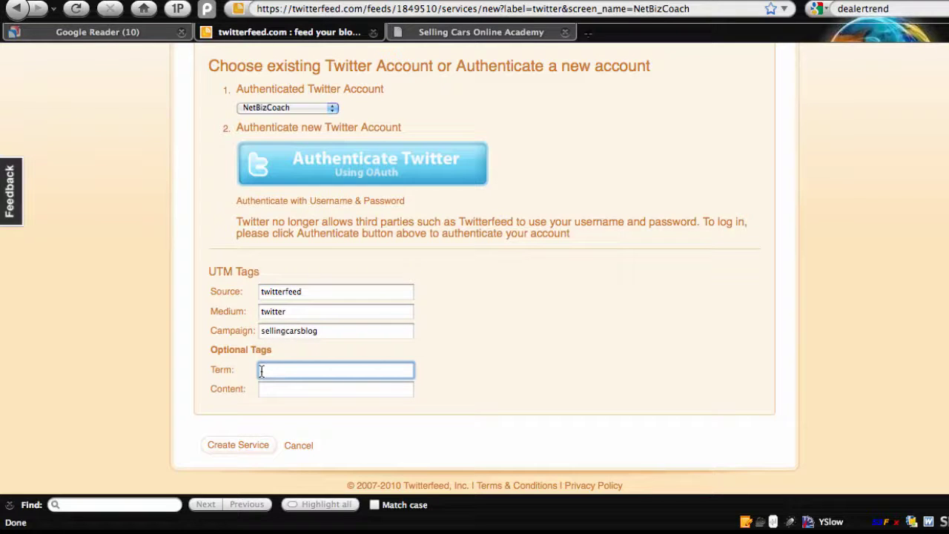
{"action": "type", "text": "bl"}
{"action": "left_click", "coordinate": [260, 448]}
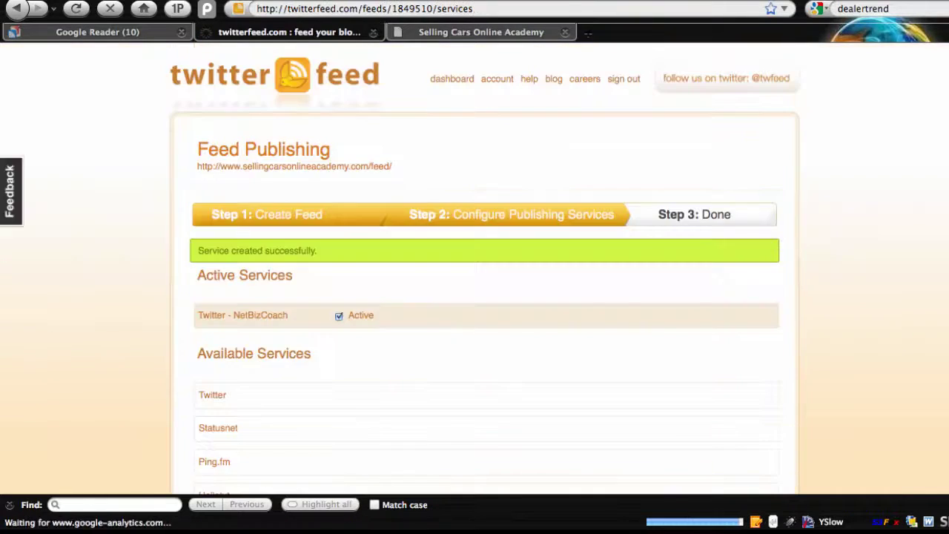